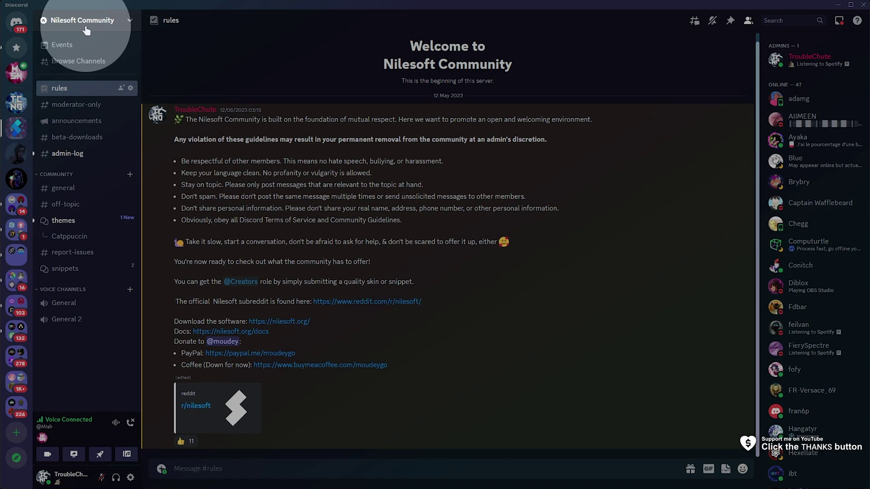
Inspect the Nilesoft Community server's regular invite link settings, leaving them unchanged, and close the invite dialog.
left_click(86, 28)
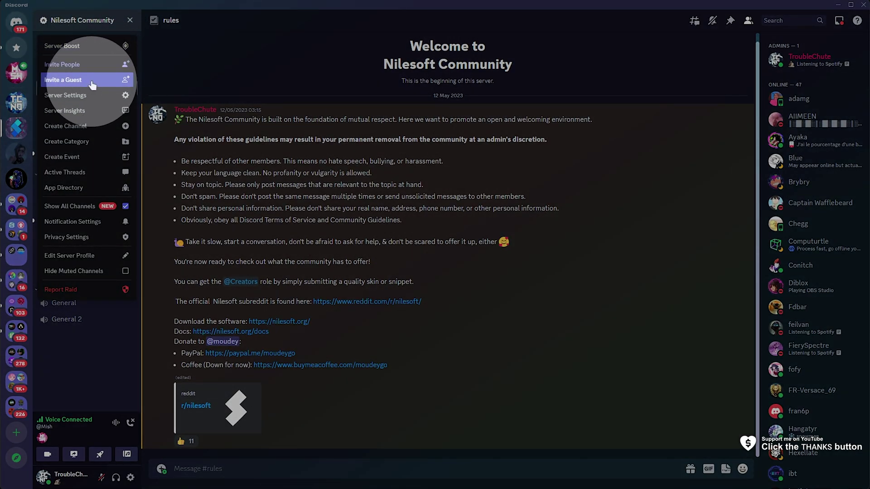
left_click(86, 63)
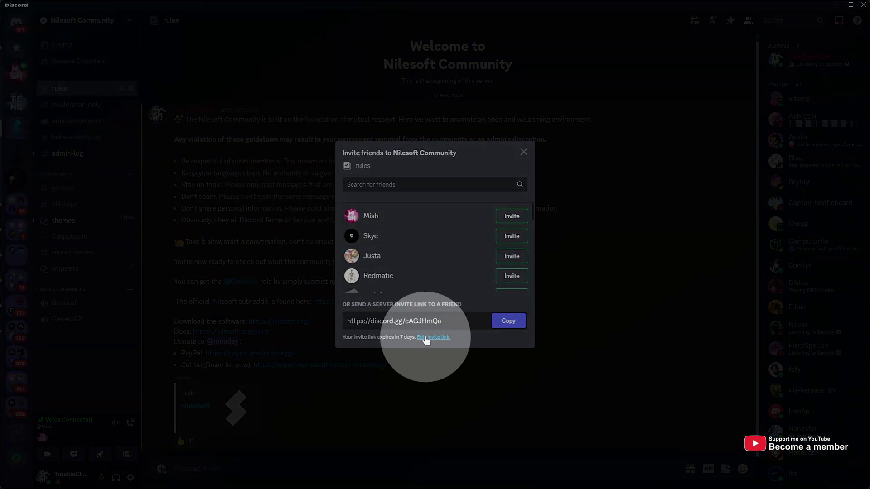
left_click(431, 338)
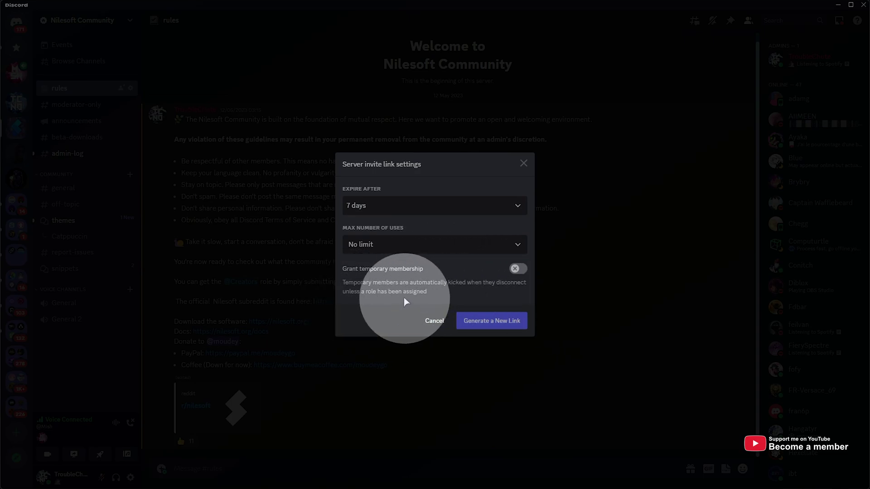
left_click(426, 320)
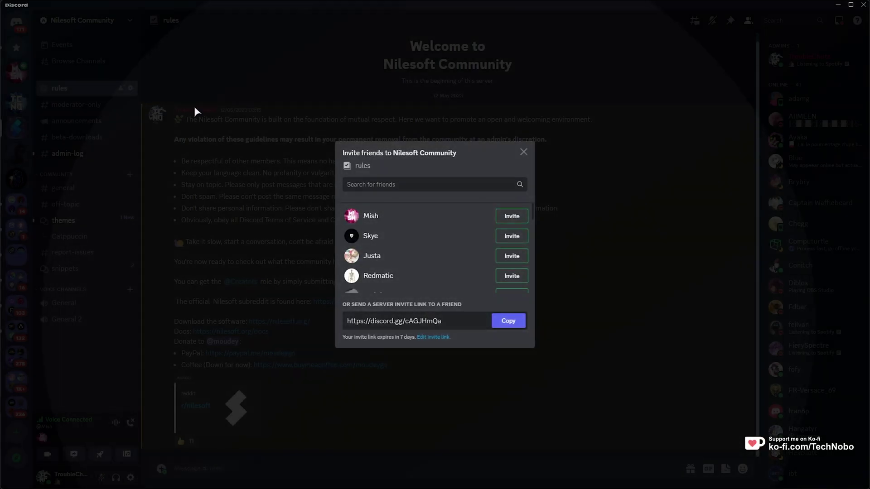
left_click(128, 47)
Create a voice-only guest invite for the General voice channel of Nilesoft Community and copy its link.
left_click(86, 20)
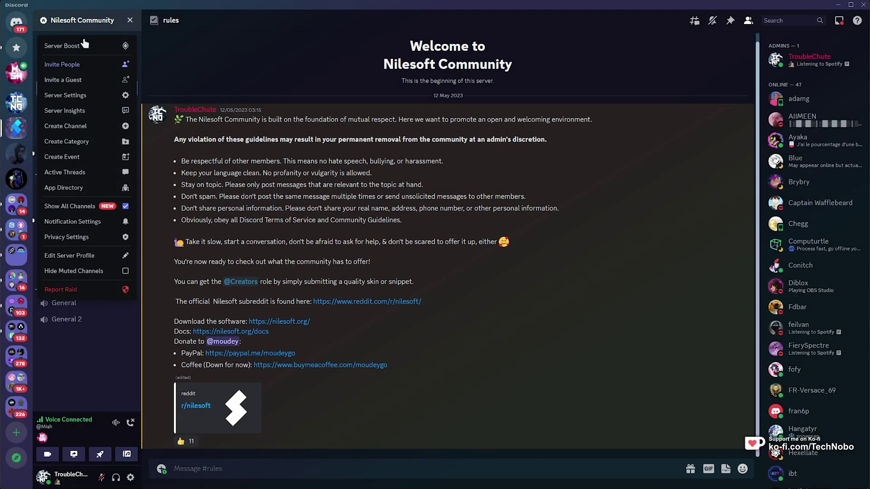
left_click(86, 80)
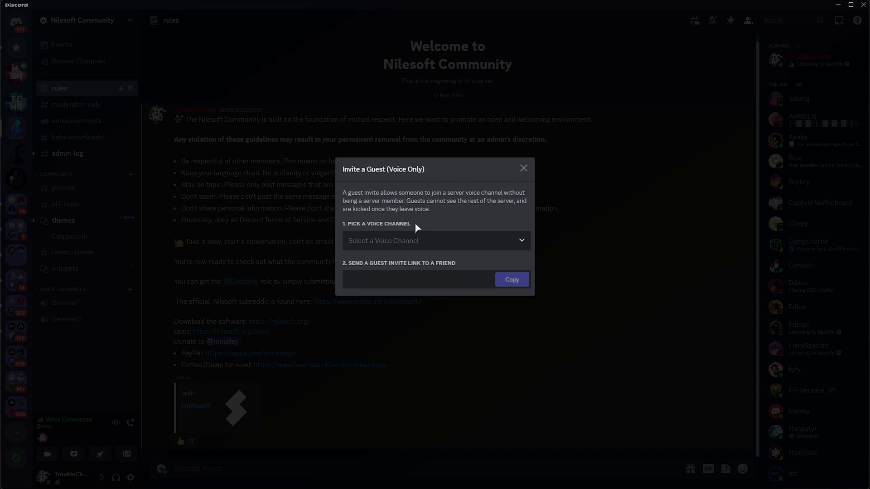
left_click(450, 246)
left_click(428, 270)
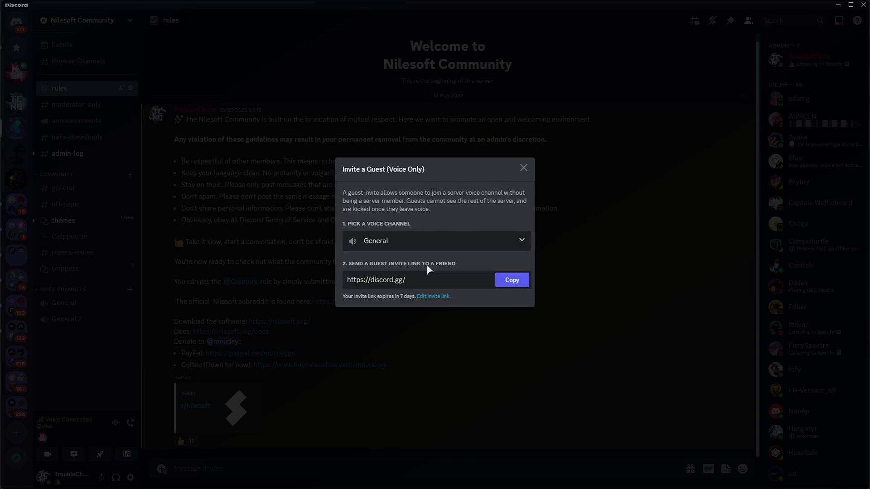
left_click(512, 281)
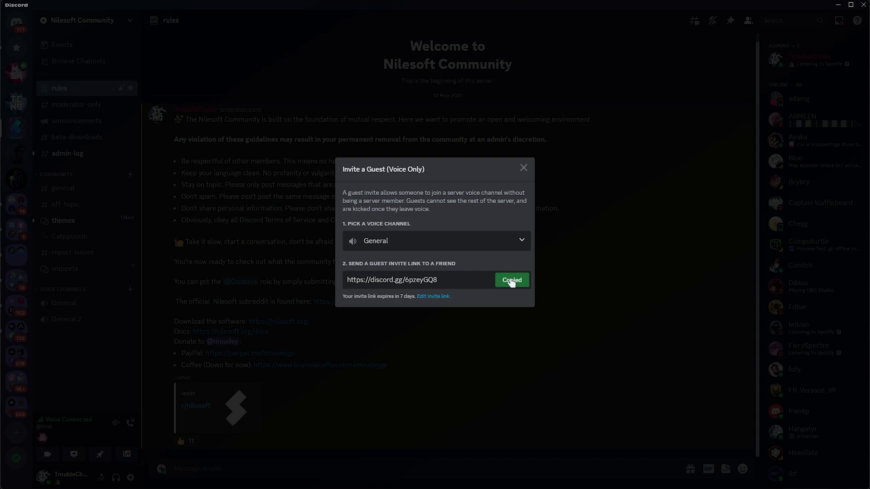
Generate a new guest invite link that expires after 7 days with no use limit, and copy it.
left_click(432, 296)
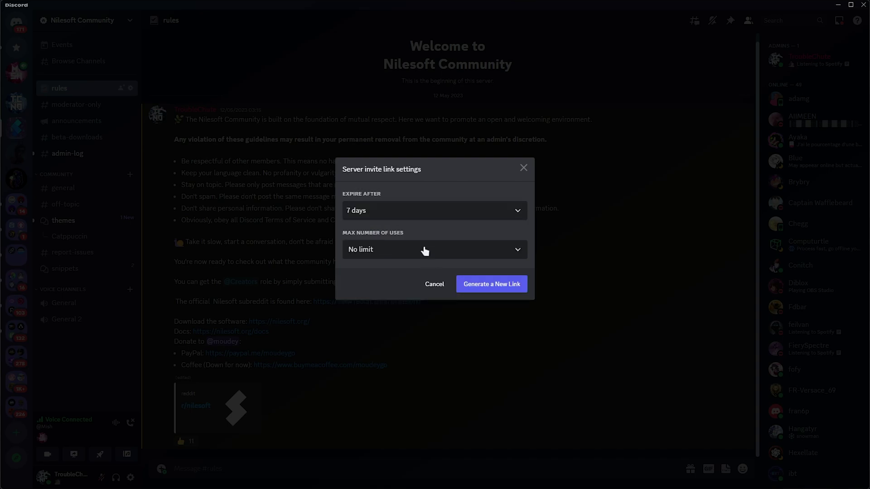
left_click(402, 217)
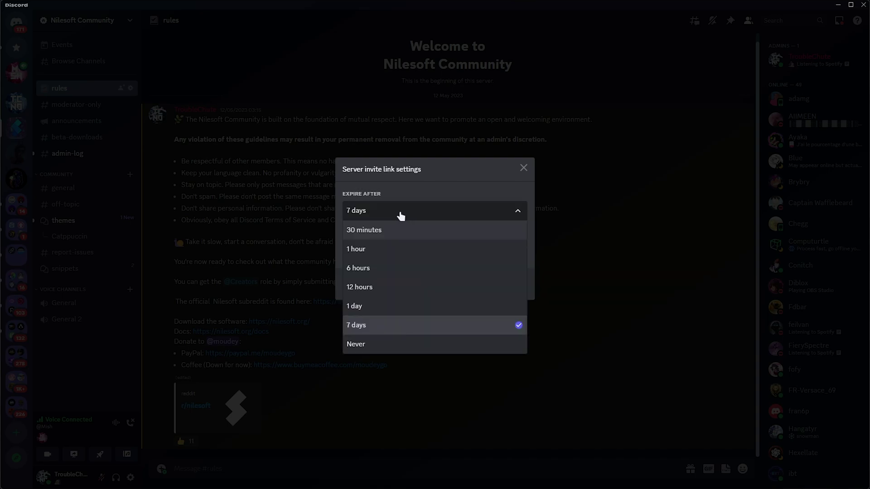
left_click(403, 215)
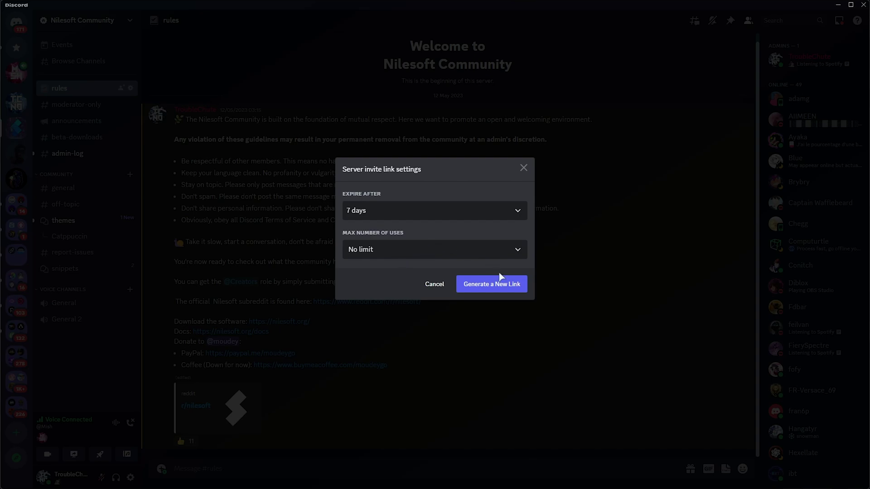
left_click(497, 286)
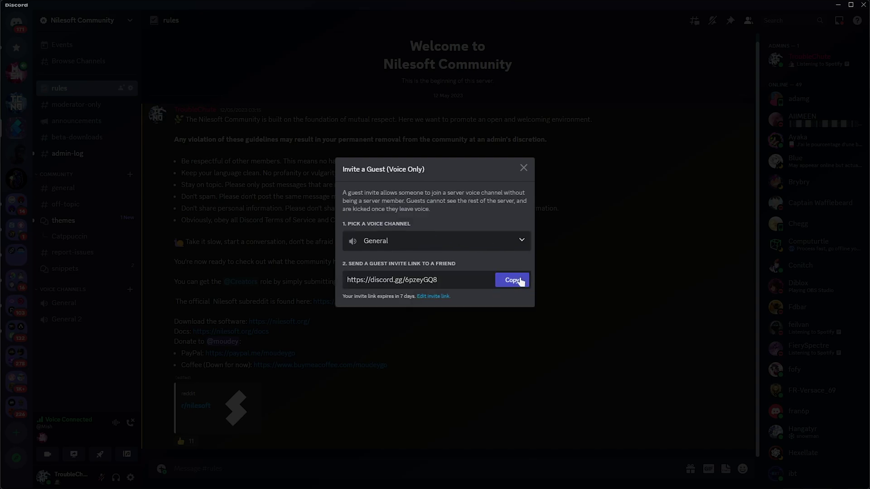
left_click(520, 281)
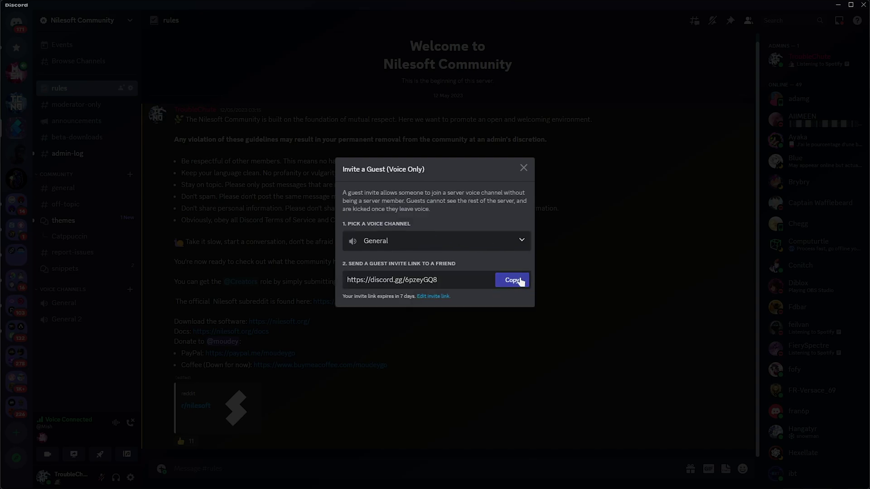
left_click(475, 362)
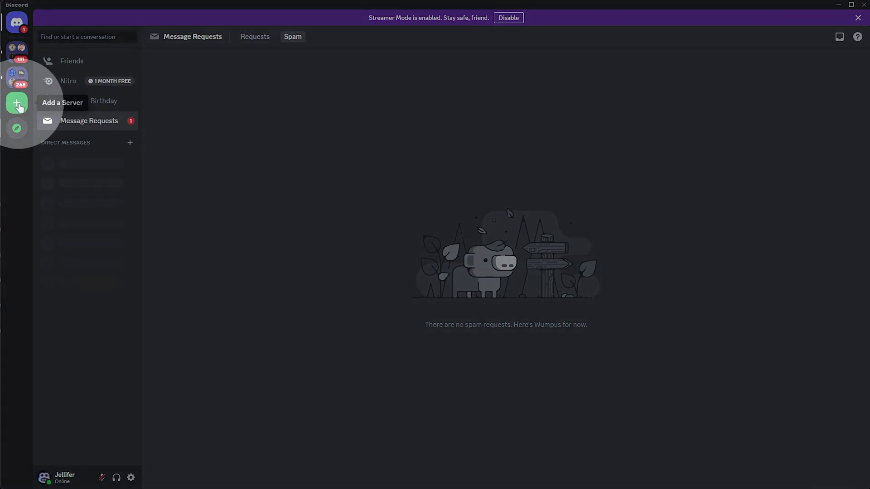
In the guest account's Discord window, join a server by pasting the copied guest invite link.
left_click(18, 106)
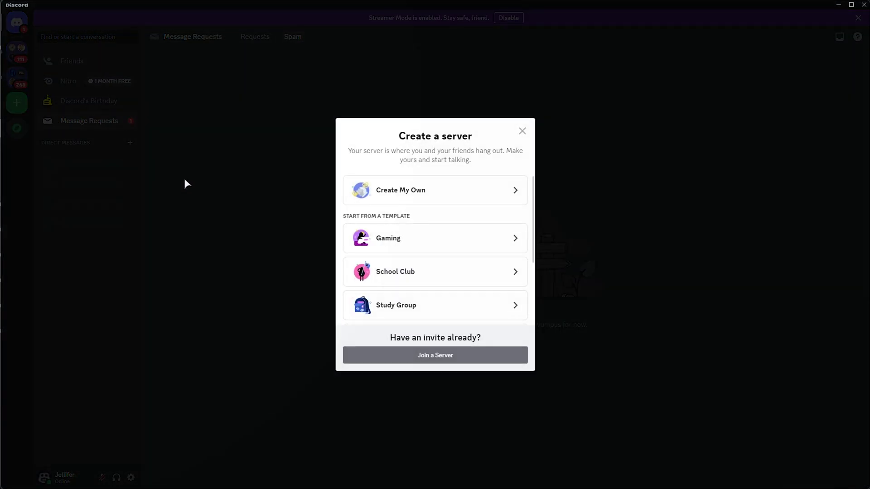
left_click(443, 356)
key("ctrl+v")
left_click(517, 327)
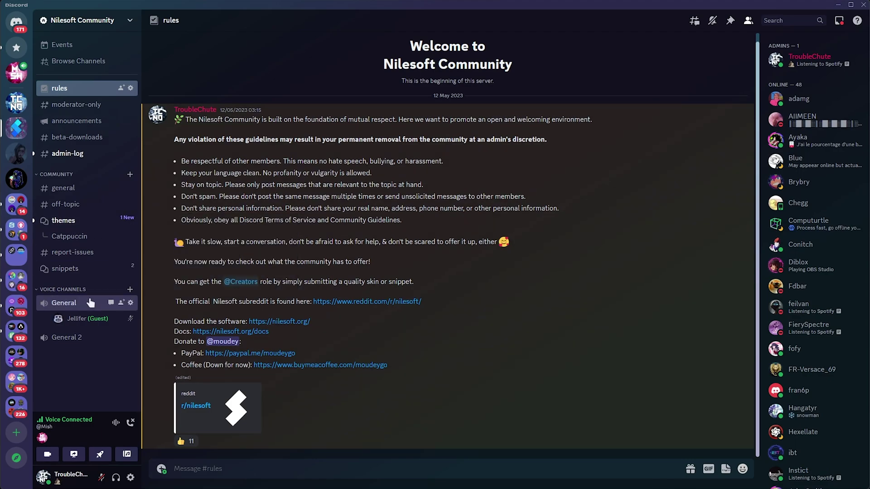
From the owner account, join the General voice channel, open its chat and highlight the message "Text here".
left_click(91, 302)
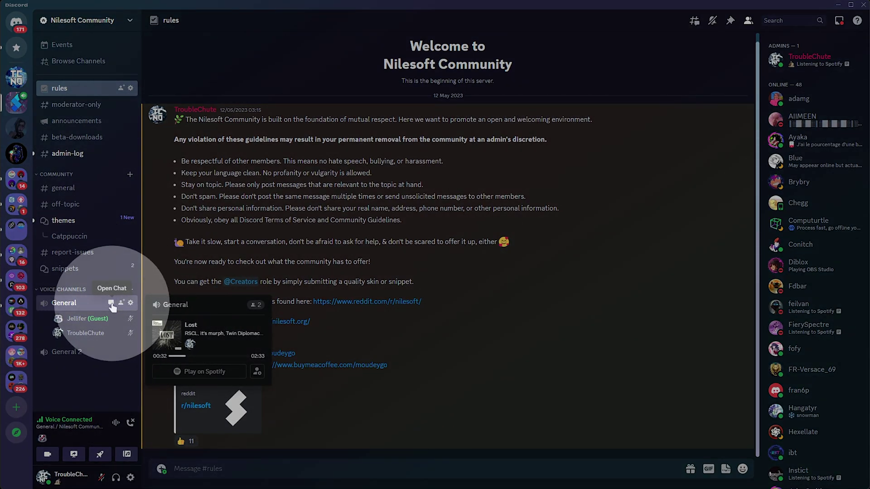
left_click(111, 303)
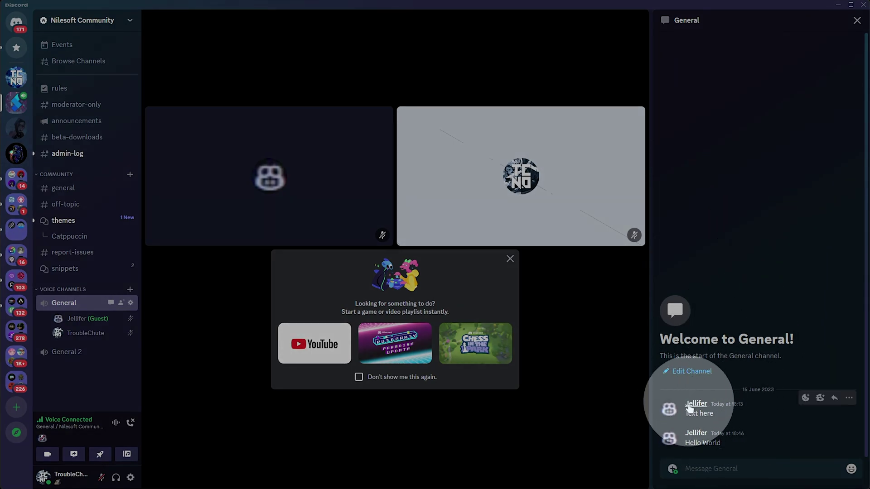
triple_click(718, 412)
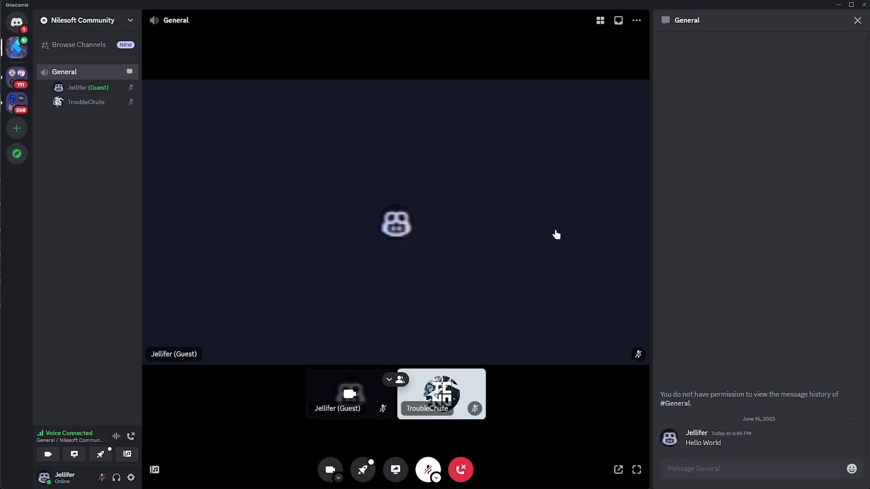
In the guest account, disconnect from the General voice channel and start joining a server by invite again.
mouse_move(78, 72)
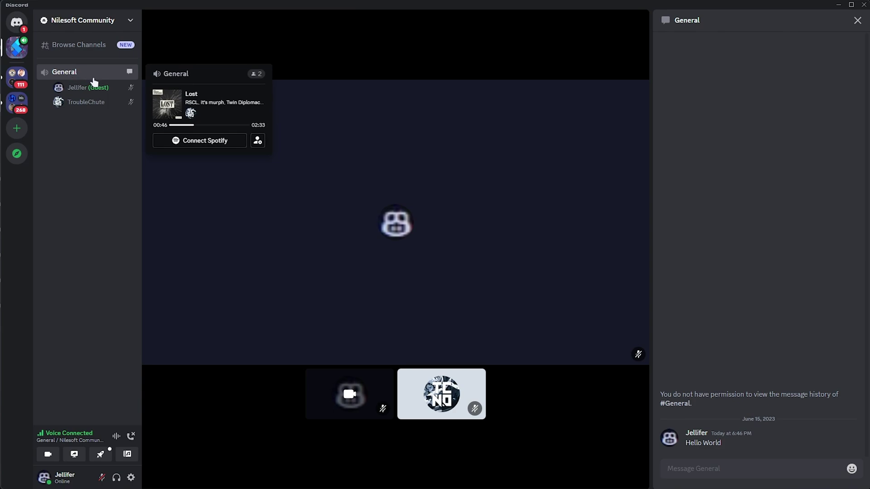
left_click(131, 436)
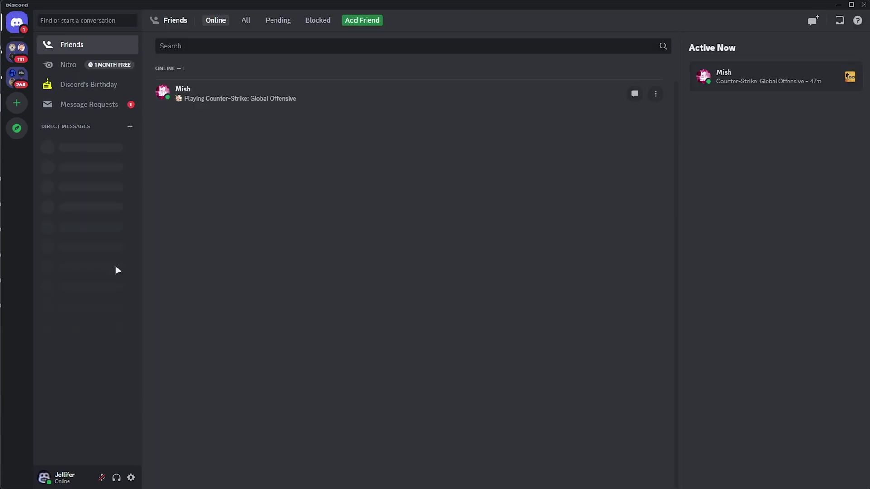
left_click(17, 102)
left_click(429, 356)
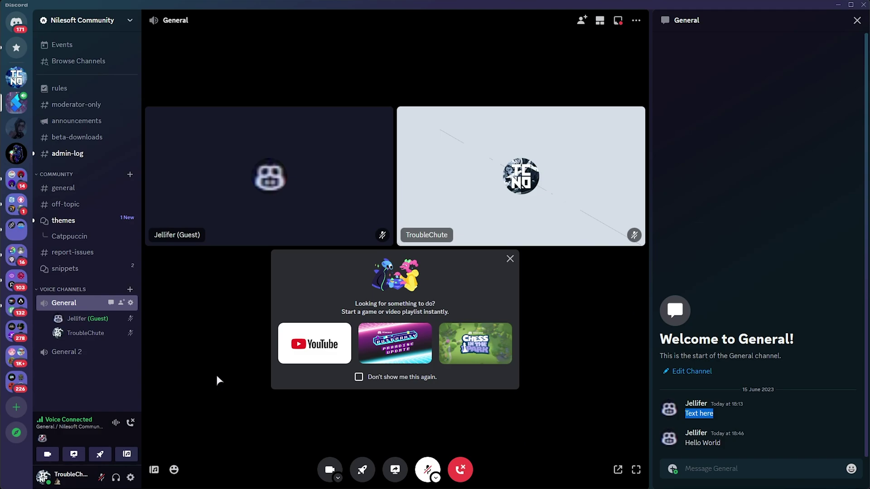
Examine the options available for the guest in the owner account's General voice channel participant list.
right_click(117, 324)
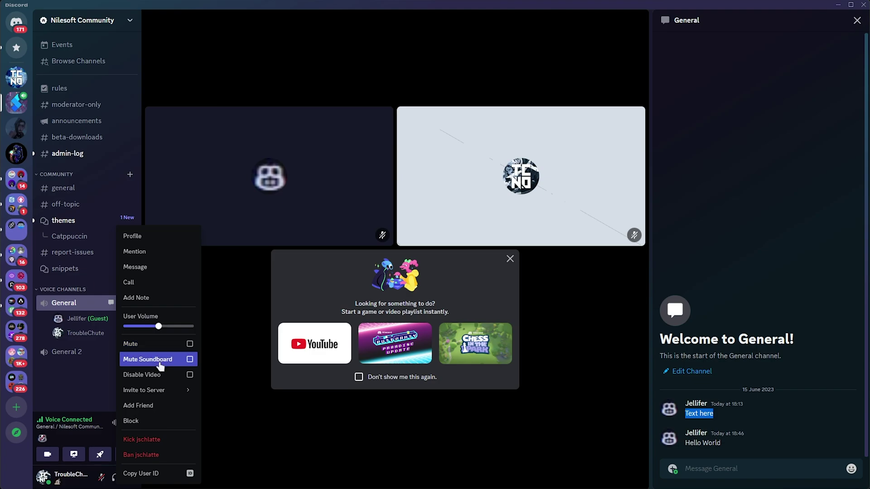
right_click(95, 318)
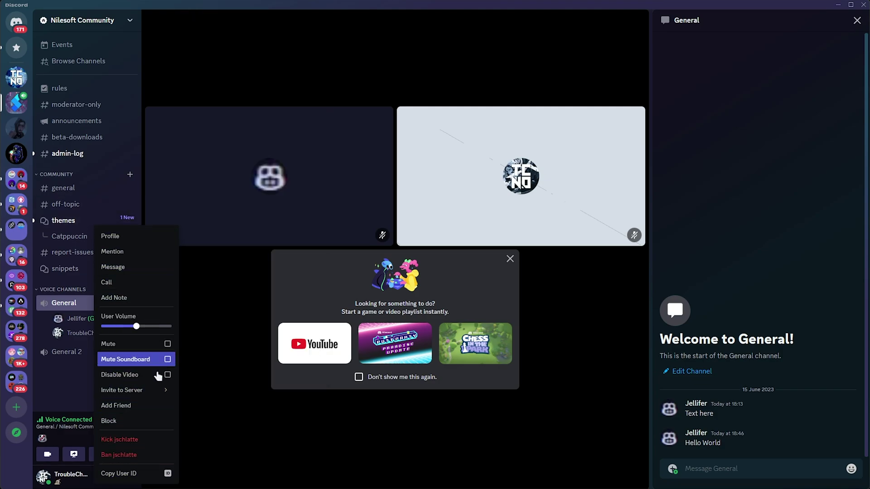
key("Escape")
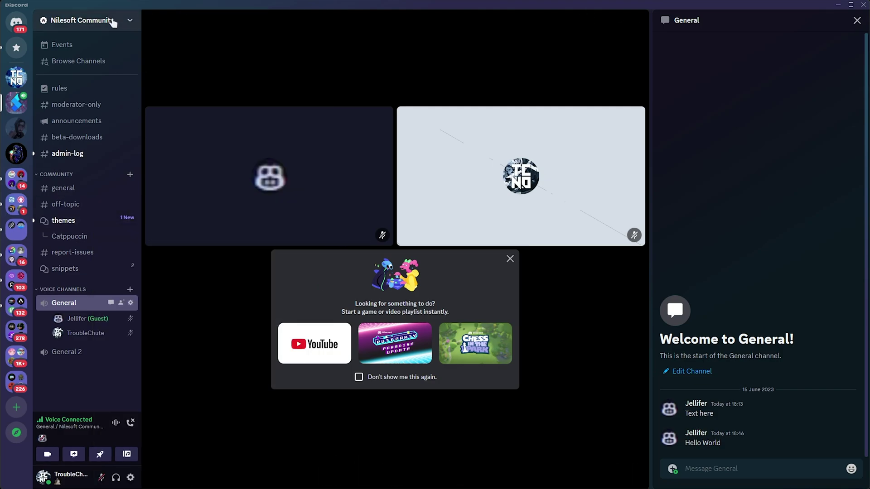
Search the Nilesoft Community member list for the guest's username, and close the server settings.
left_click(114, 21)
left_click(112, 97)
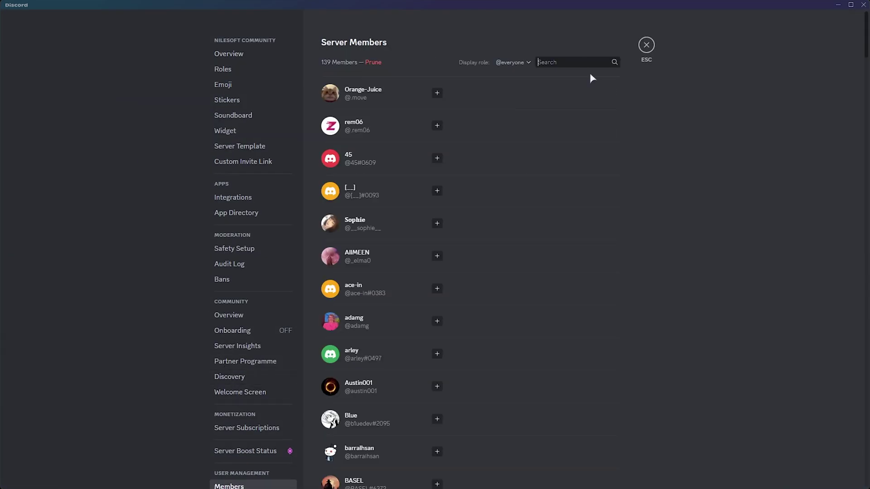
type("jel")
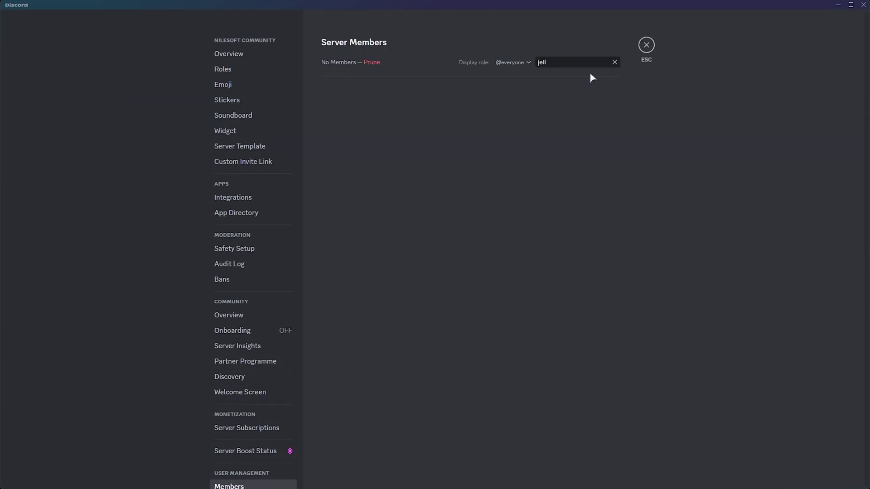
left_click(646, 45)
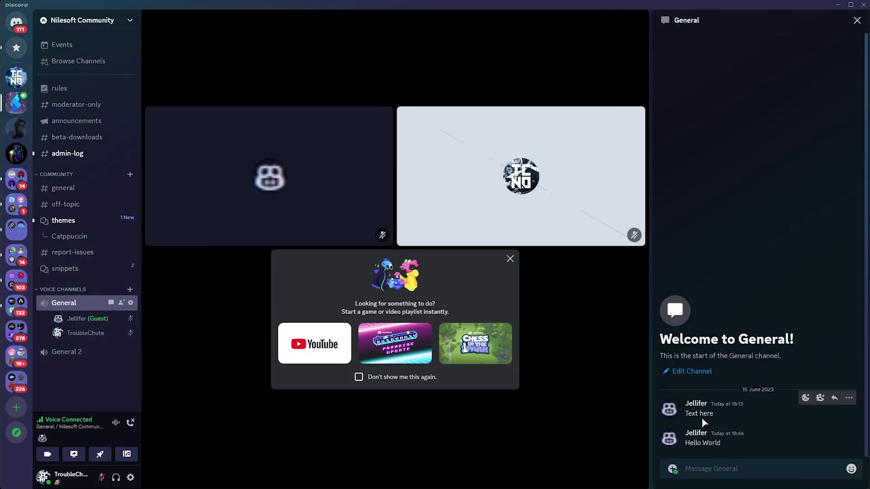
Check the options on the guest's chat message, and kick the guest from the server without giving a reason.
right_click(698, 434)
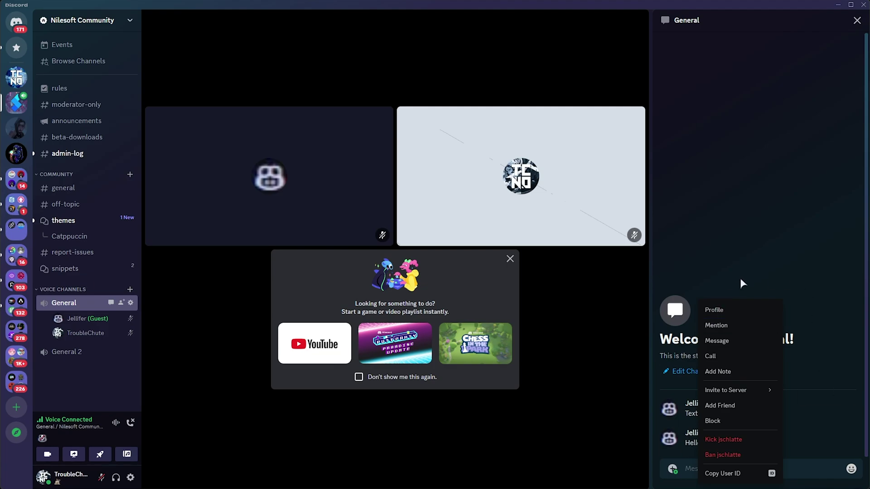
left_click(728, 256)
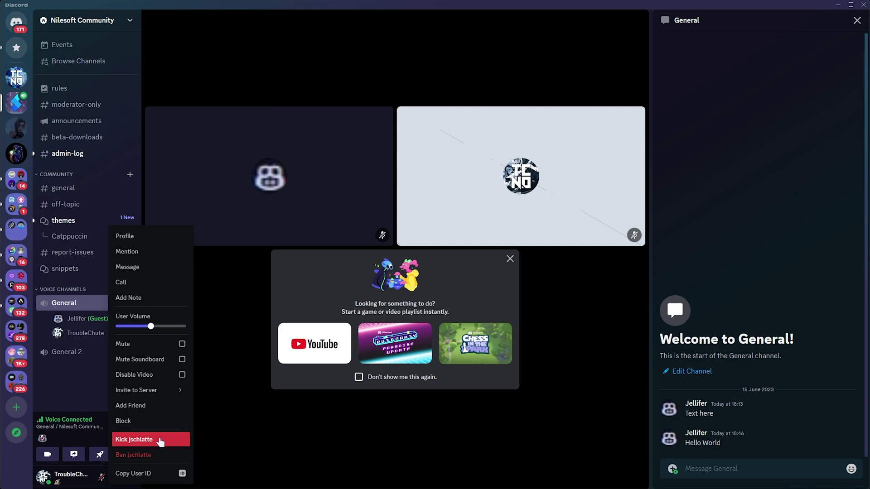
mouse_move(154, 389)
left_click(133, 439)
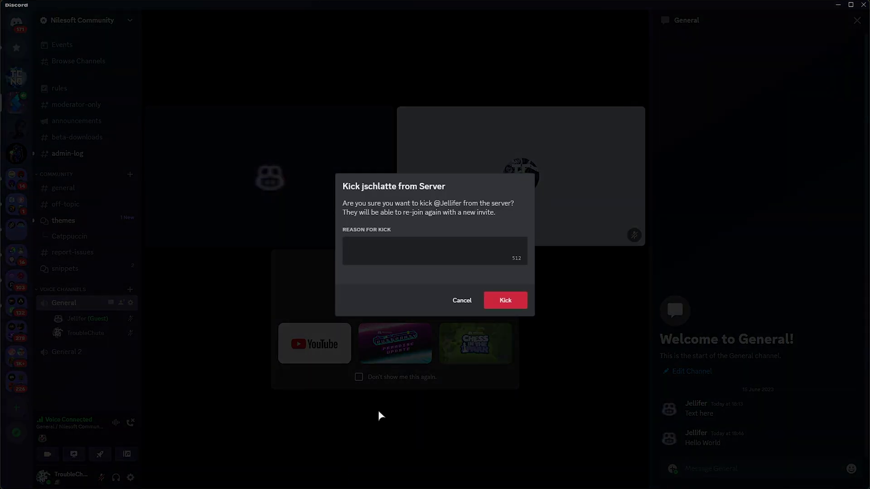
left_click(505, 299)
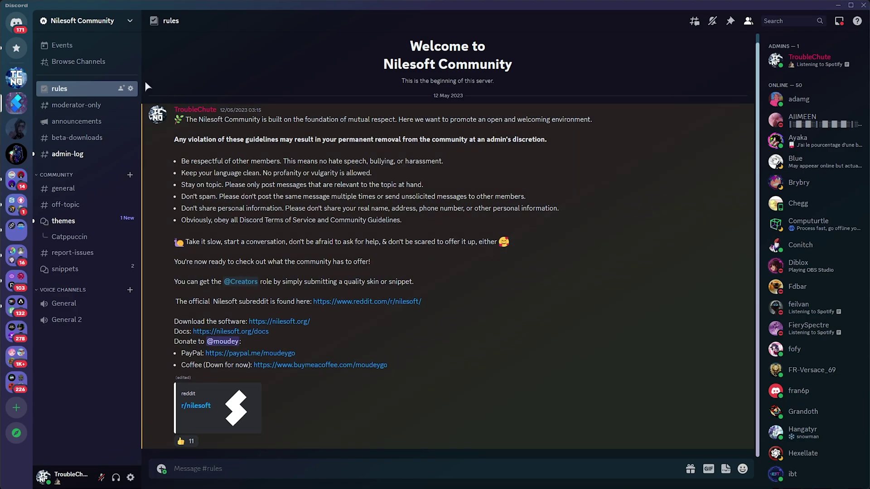
Compare the invite options available in the Nilesoft Community and TCNO Community servers.
left_click(95, 21)
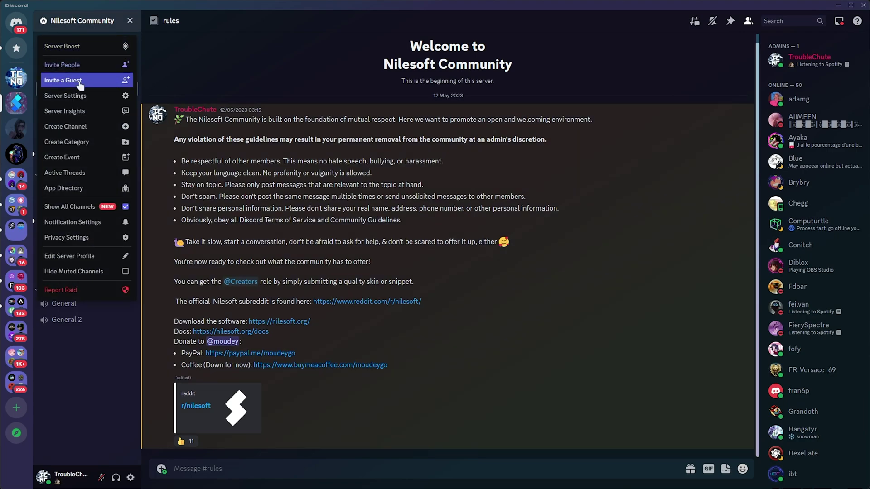
key("Escape")
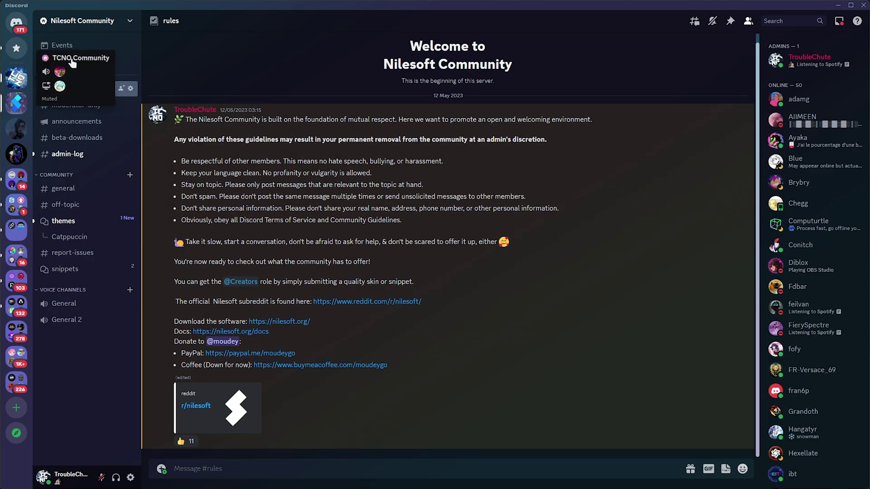
left_click(10, 83)
left_click(111, 21)
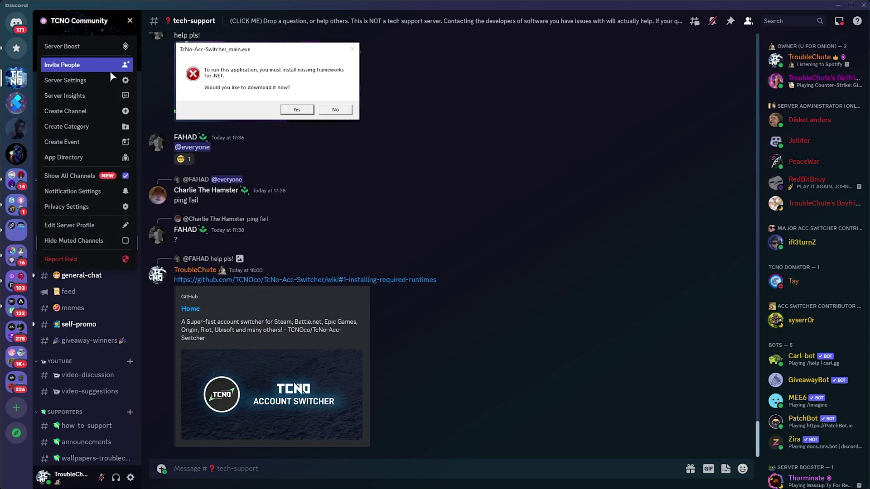
left_click(155, 77)
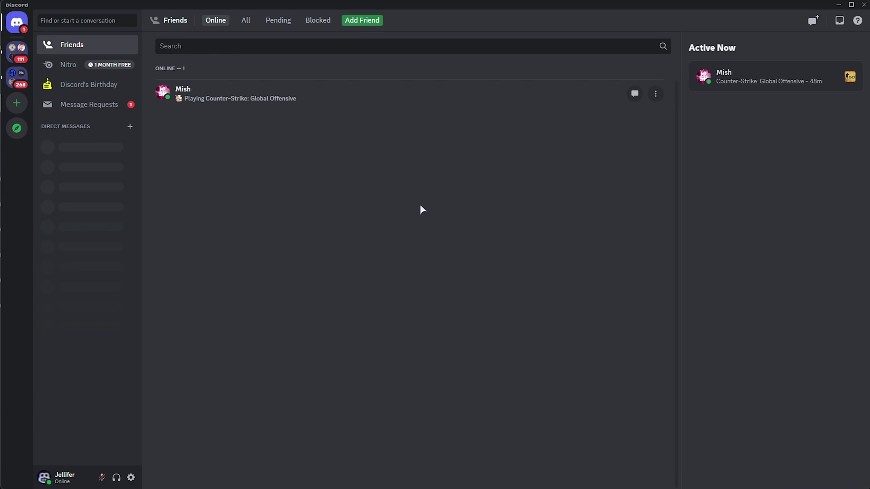
Minimize the guest account's Discord window to return to the owner account's window.
left_click(836, 5)
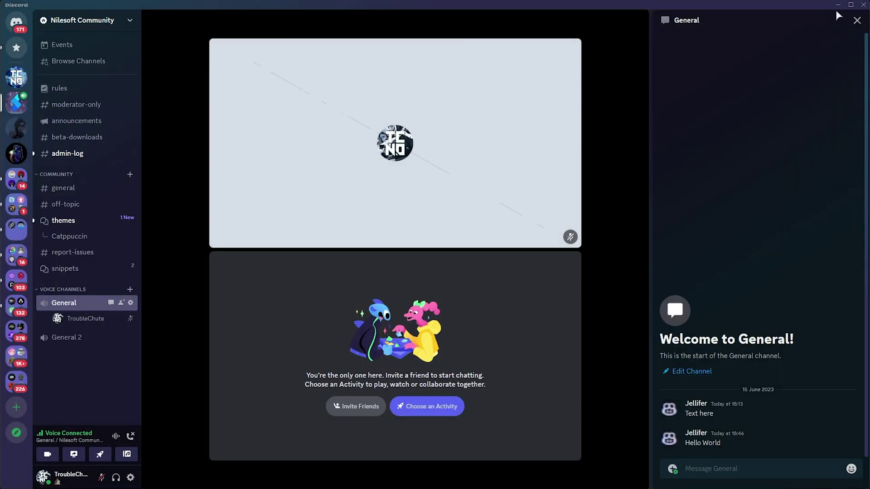